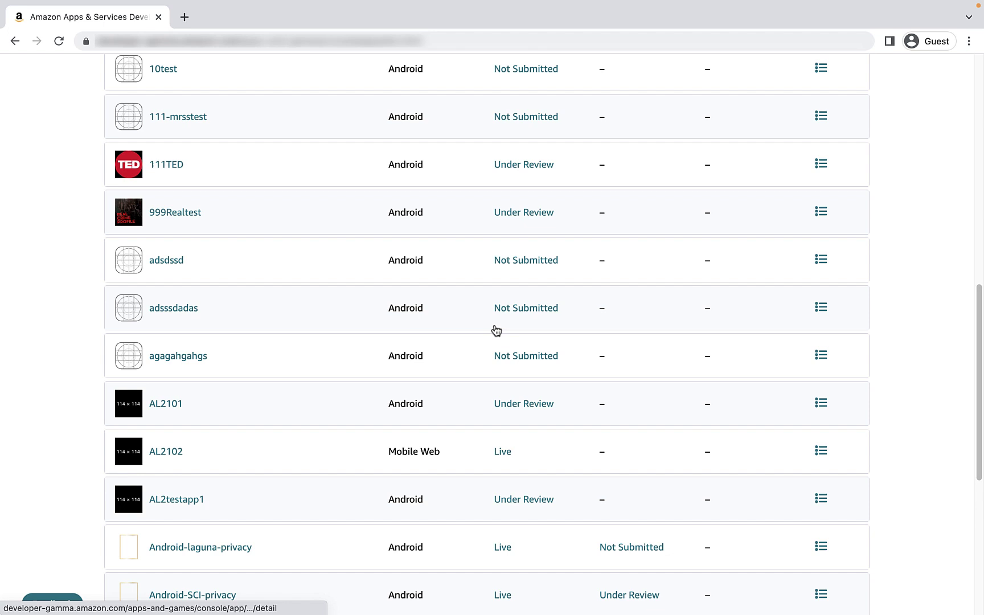
pyautogui.scroll(-3, 496, 330)
# On AL2102's live version Content Rating tab, answer Yes to collecting or transferring user data
pyautogui.click(502, 224)
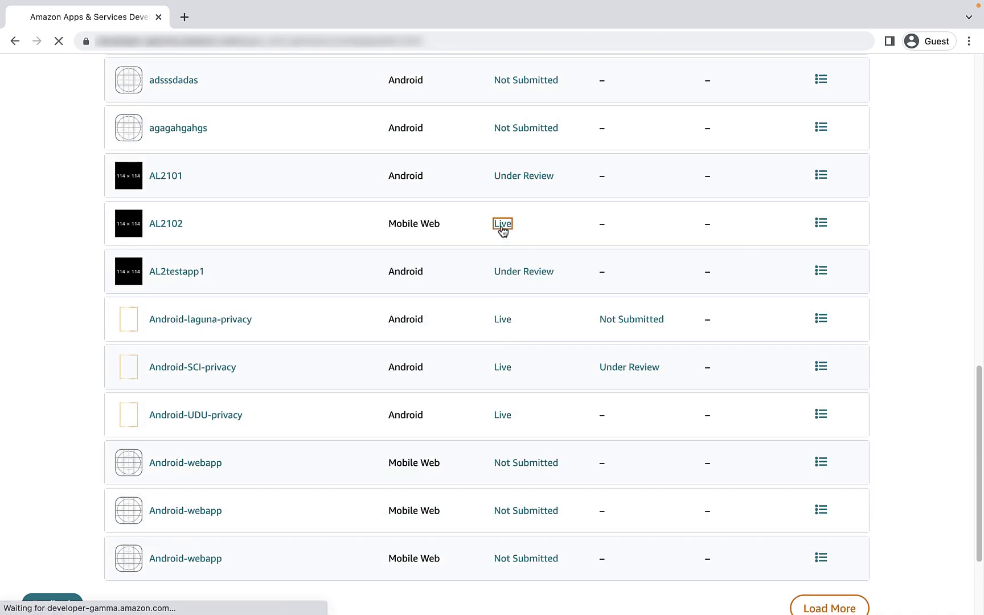
pyautogui.click(691, 262)
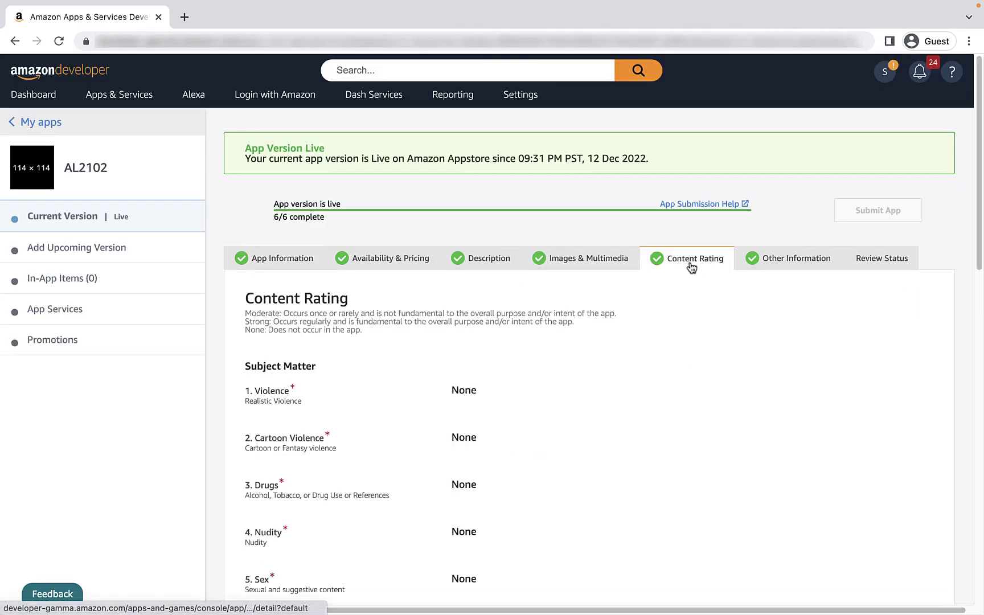
pyautogui.scroll(-4, 701, 296)
pyautogui.scroll(-5, 693, 307)
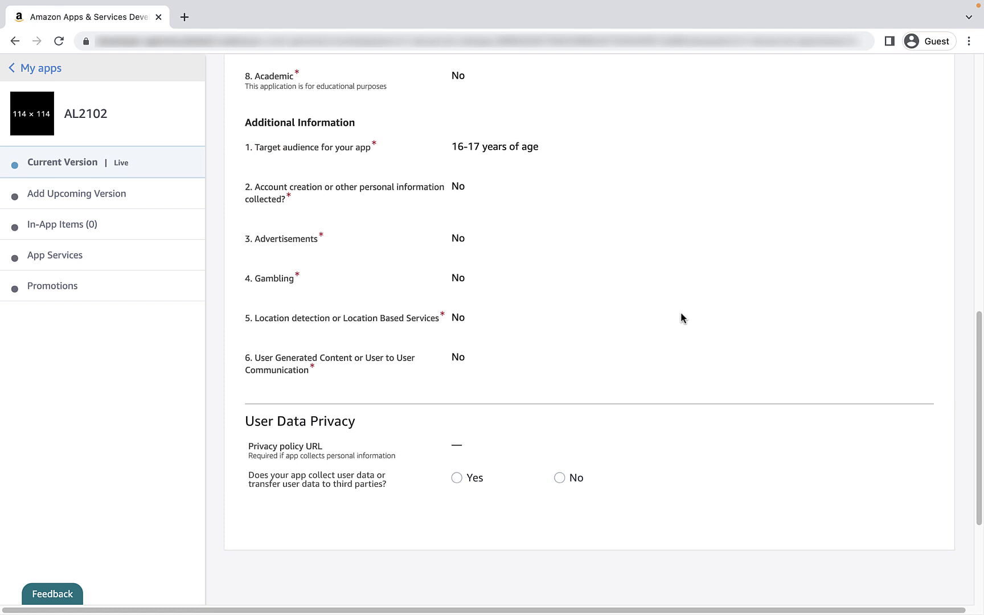
pyautogui.scroll(-3, 680, 315)
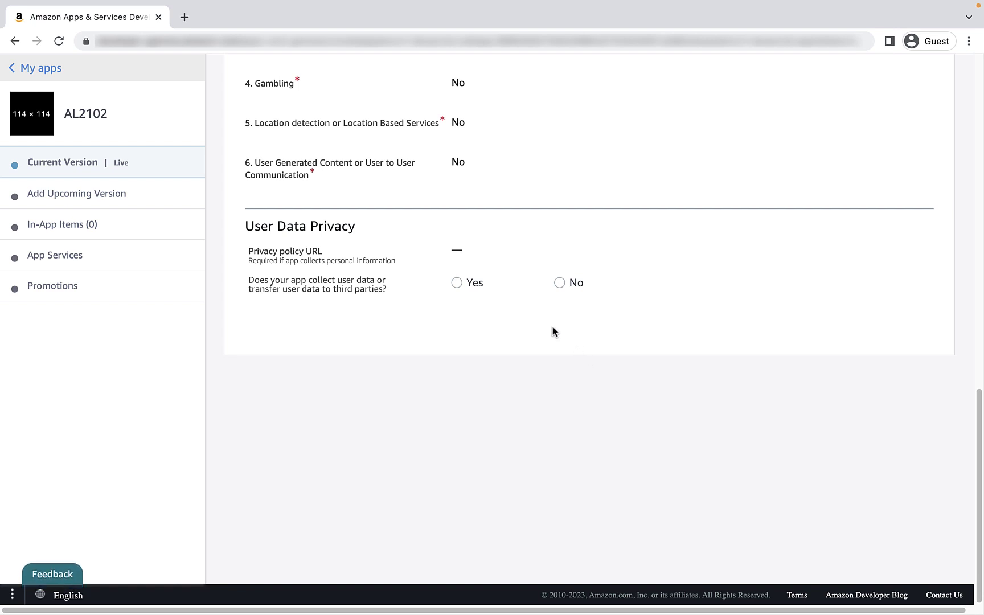
pyautogui.click(560, 285)
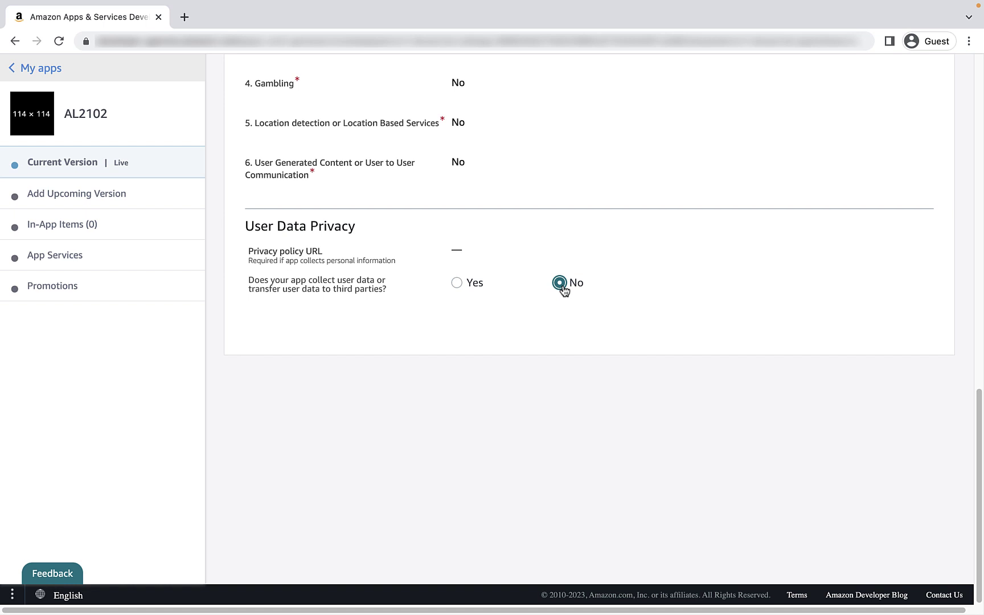
pyautogui.click(456, 284)
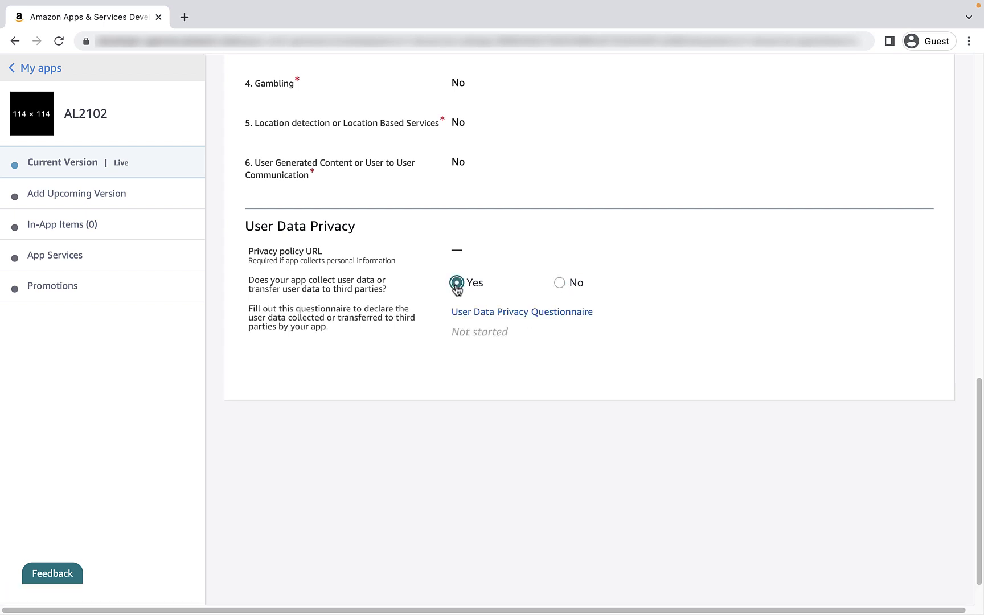
# In the privacy questionnaire, mark User Info > Name as collected for App functionality, then save
pyautogui.click(511, 320)
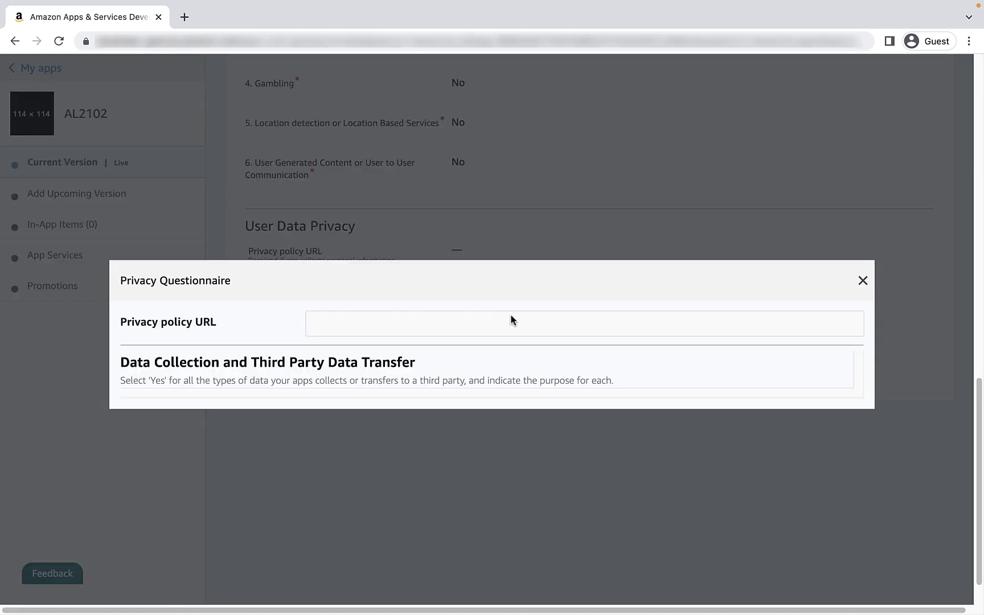
pyautogui.click(344, 148)
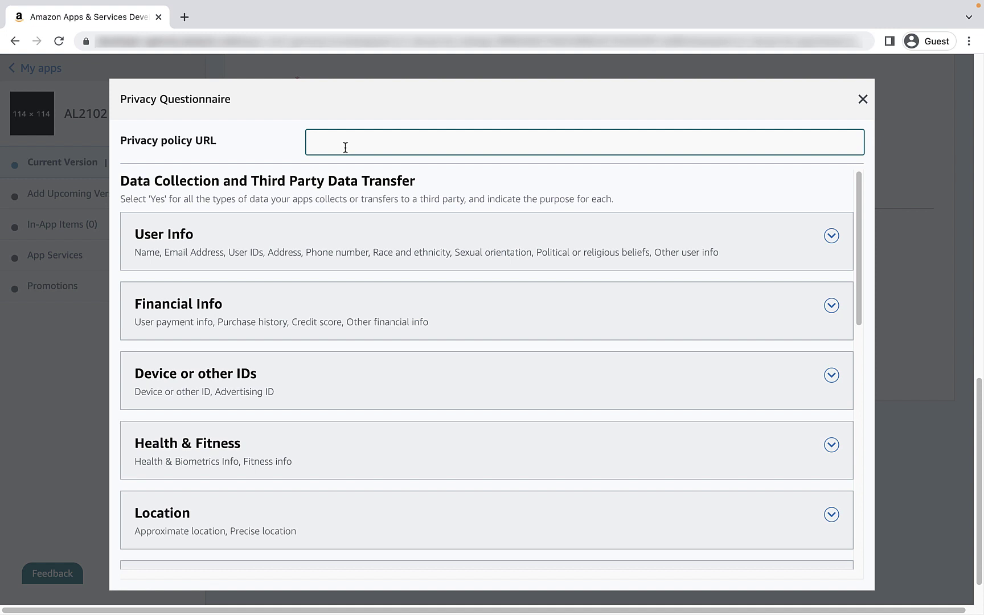
pyautogui.click(831, 237)
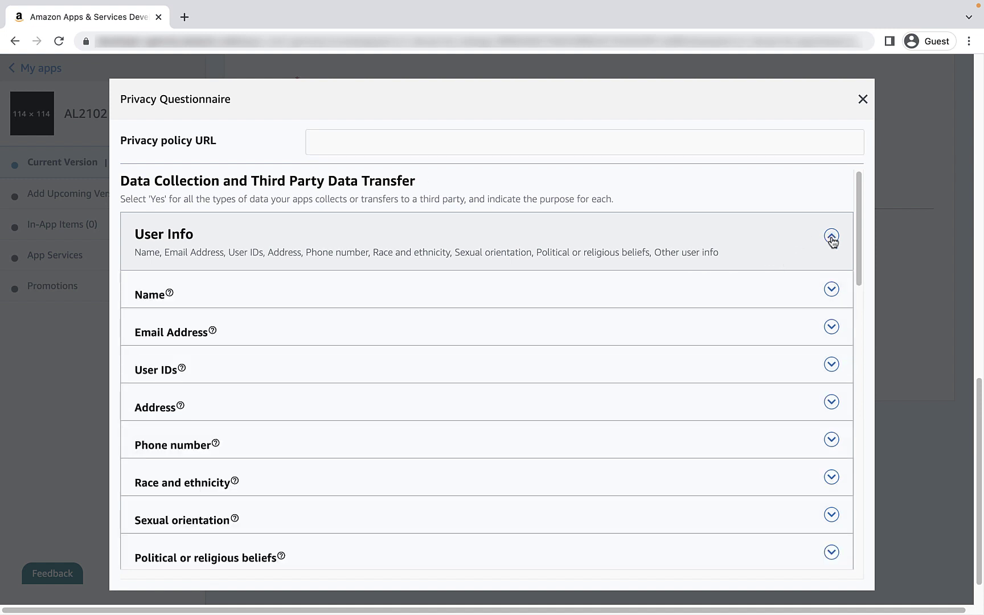
pyautogui.click(831, 290)
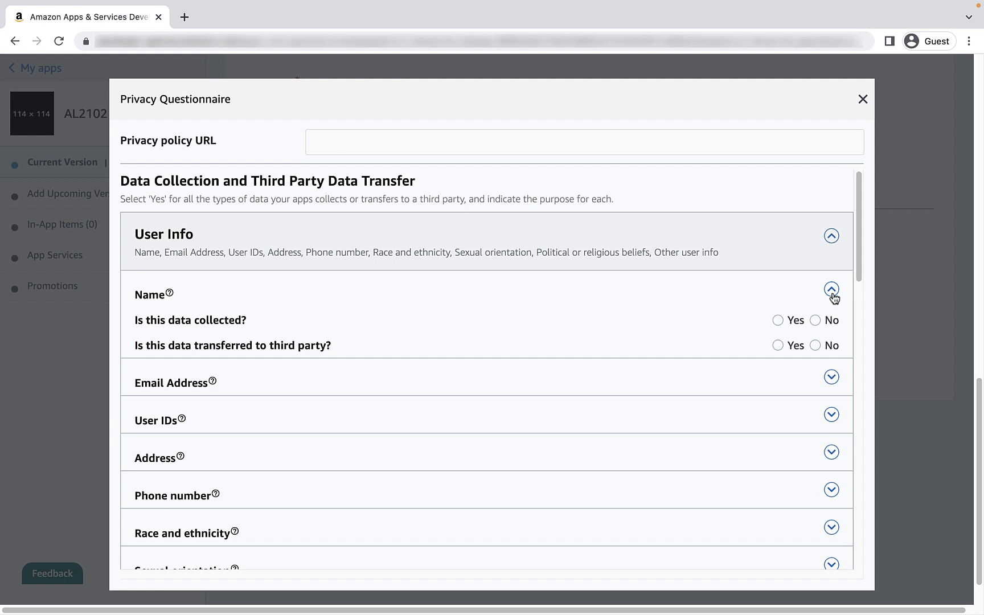
pyautogui.click(816, 320)
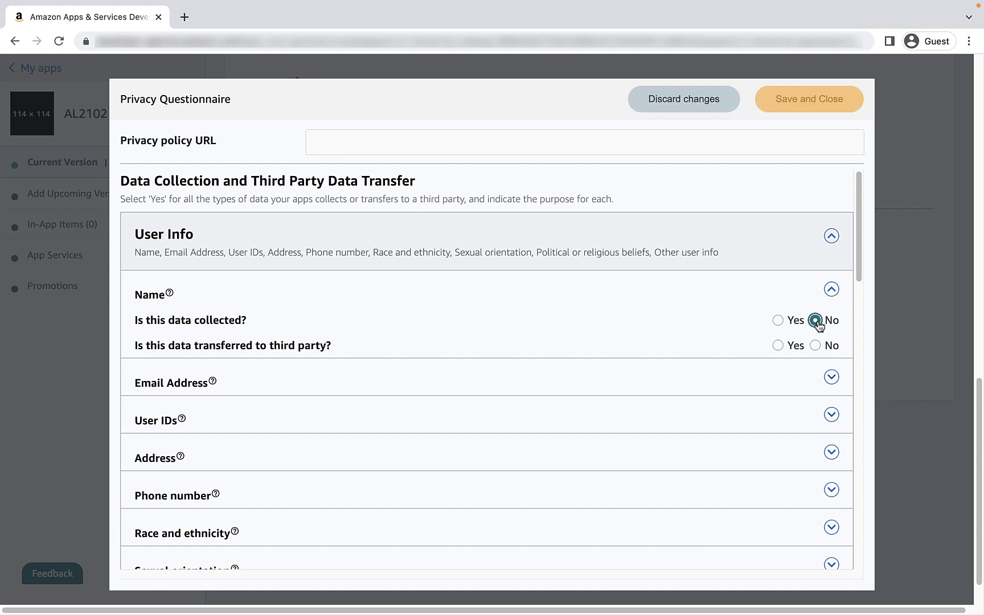
pyautogui.click(777, 320)
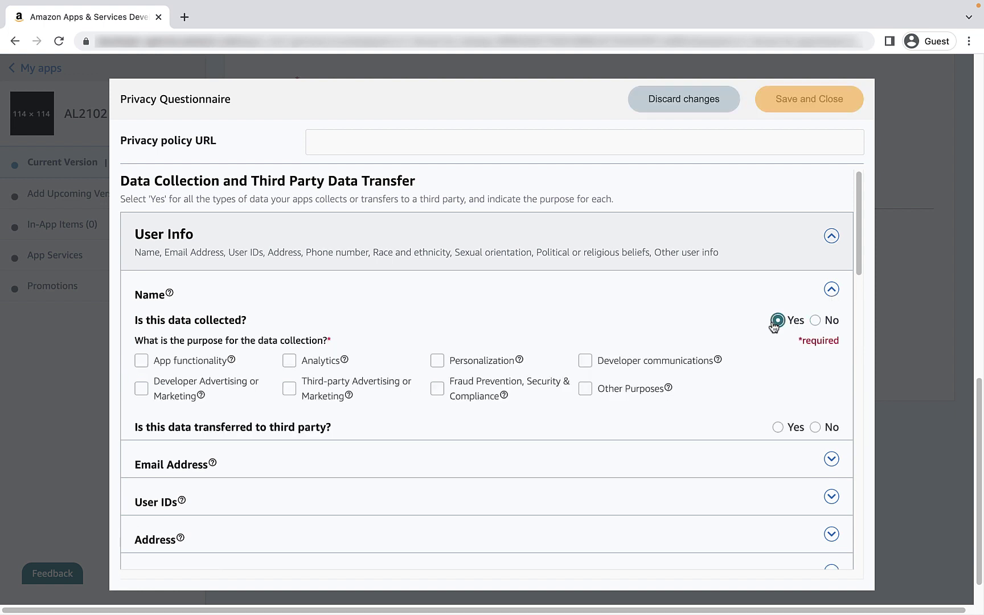
pyautogui.click(141, 361)
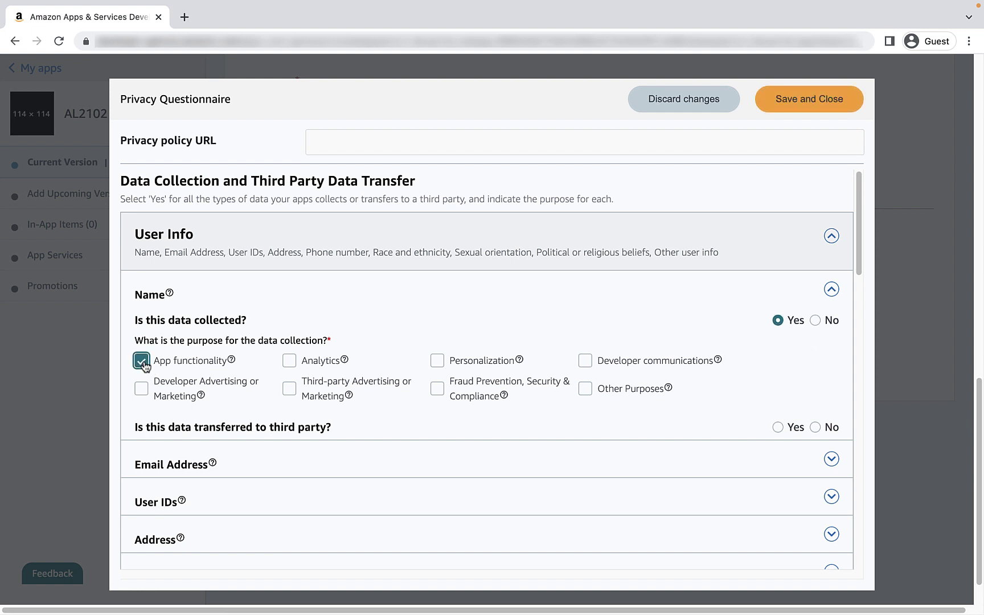
pyautogui.click(782, 113)
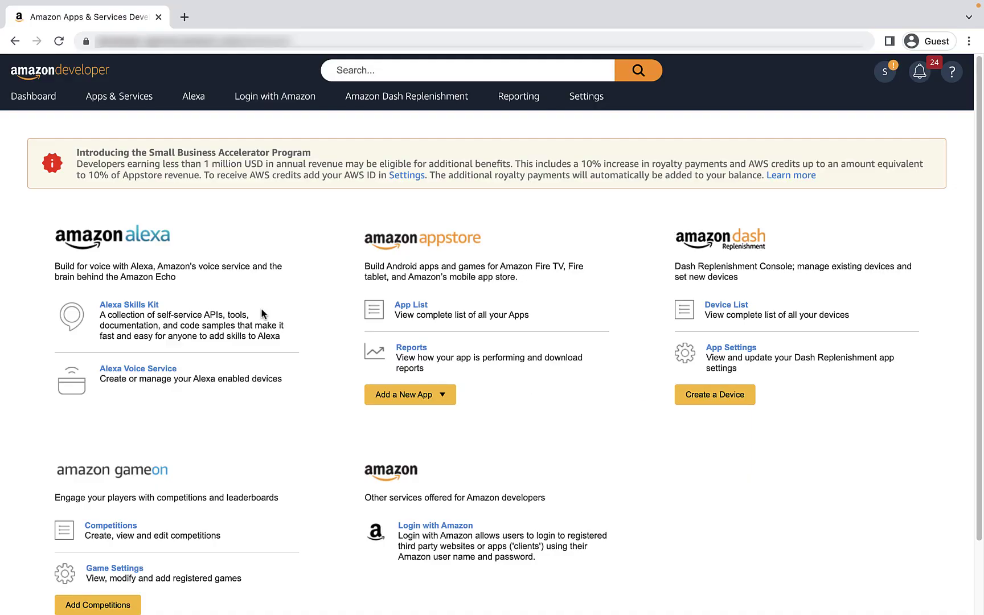
pyautogui.moveTo(119, 96)
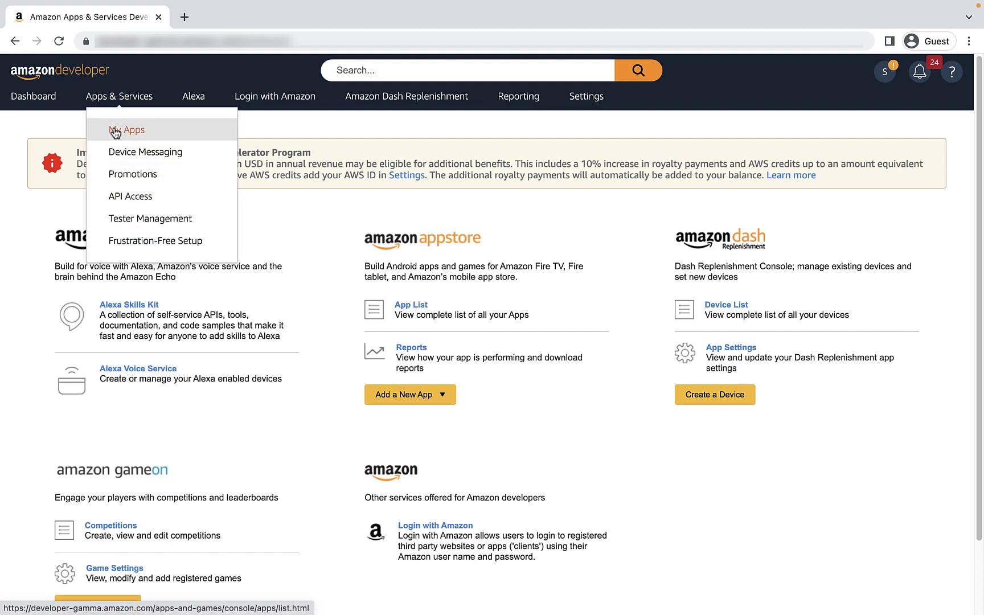
# From My Apps, open the User Data Privacy update page and download the Excel template
pyautogui.click(115, 132)
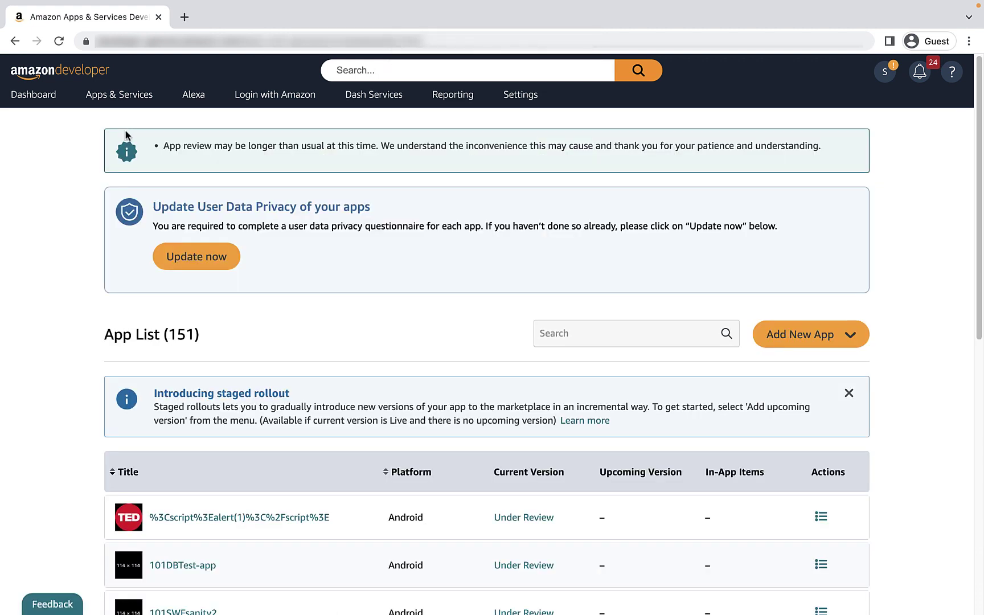
pyautogui.click(220, 269)
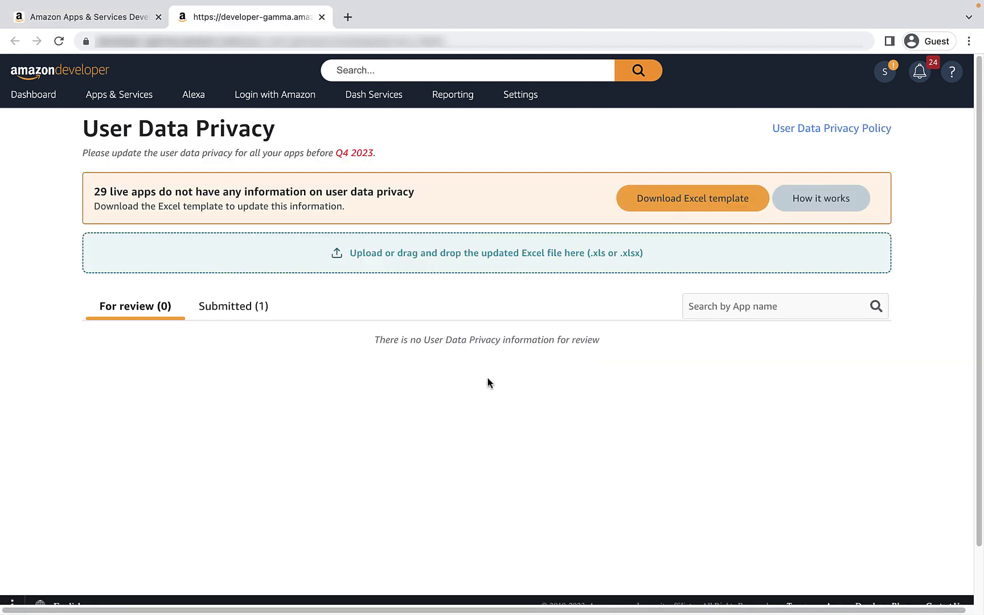
pyautogui.click(666, 201)
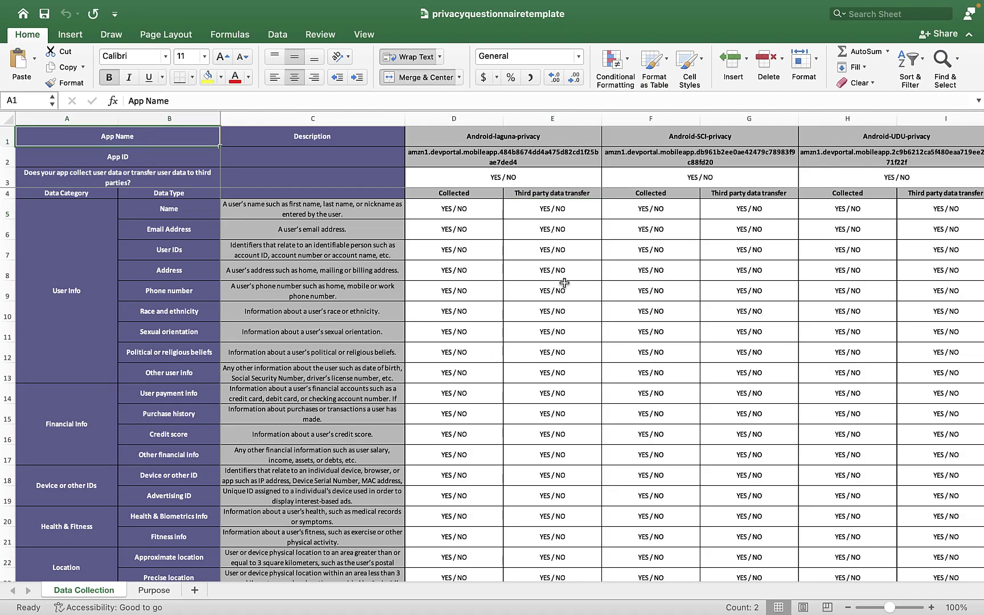
# Answer YES for Android-laguna-privacy (D3) and NO for Android-SCI-privacy (F3)
pyautogui.click(584, 182)
pyautogui.click(606, 181)
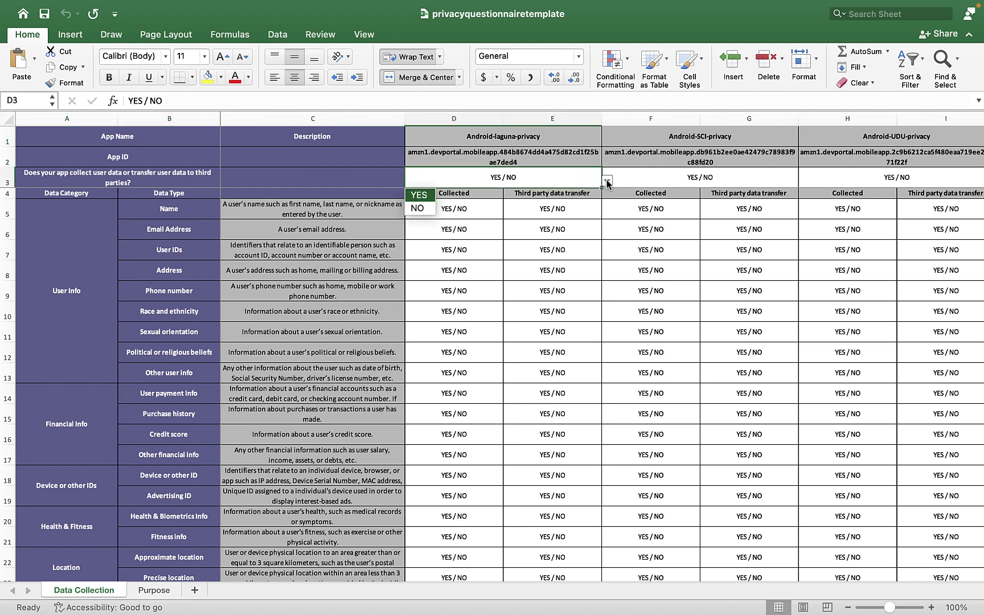
pyautogui.click(419, 194)
pyautogui.click(769, 179)
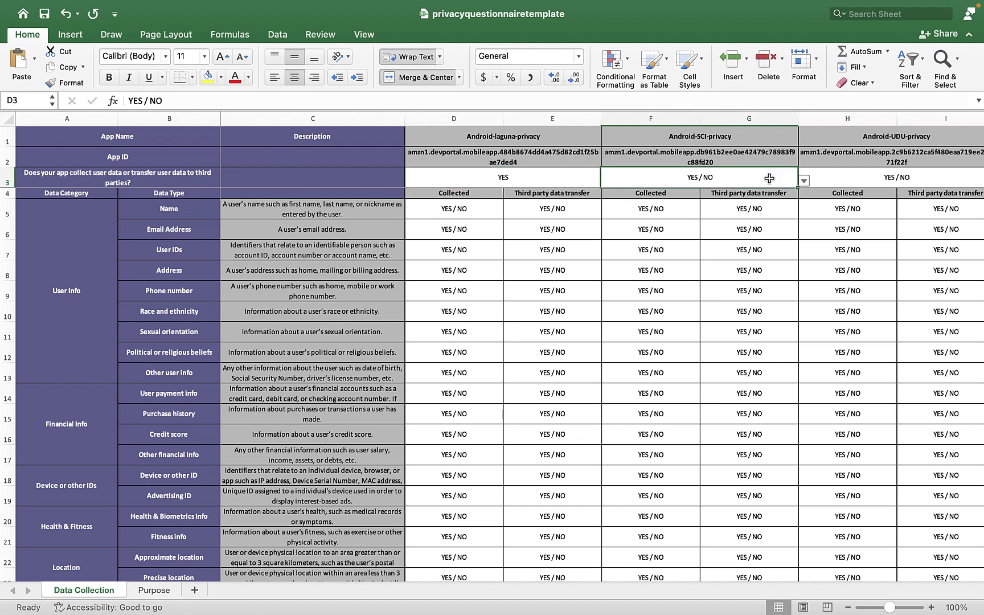
pyautogui.click(804, 181)
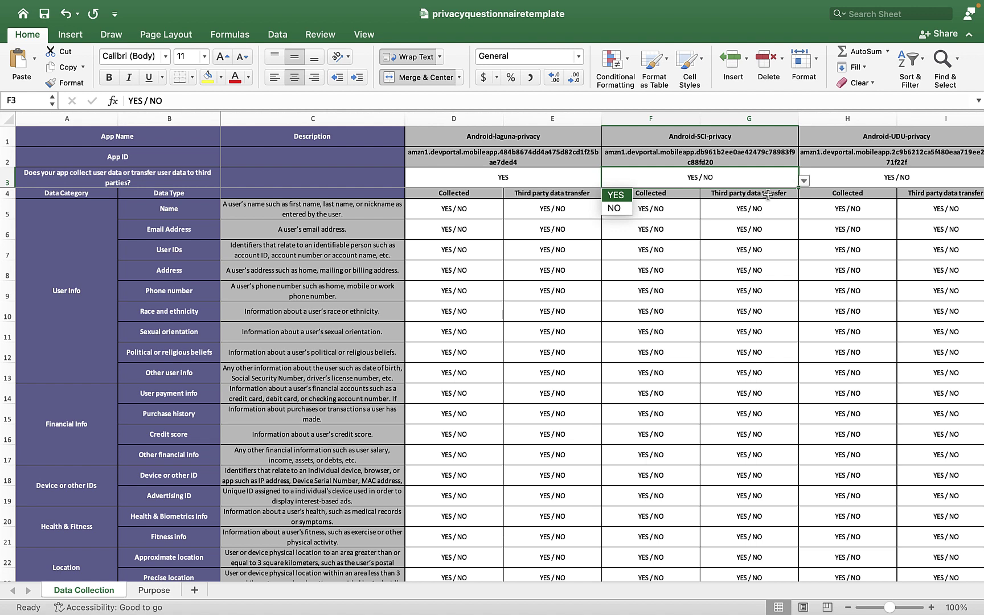
pyautogui.click(617, 209)
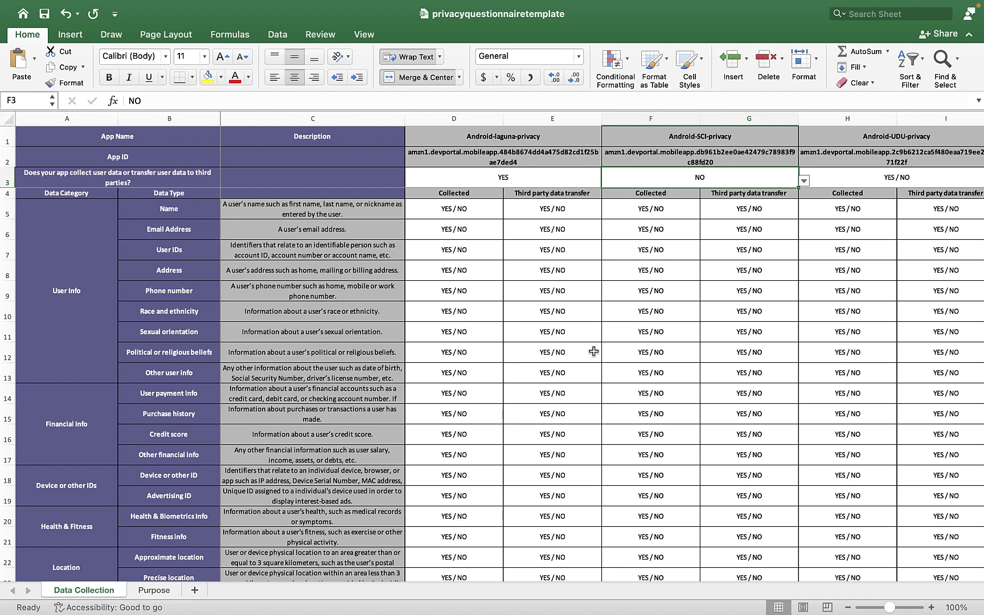
# For laguna's Name, set collected to YES (D5) and transferred to NO (E5)
pyautogui.click(445, 209)
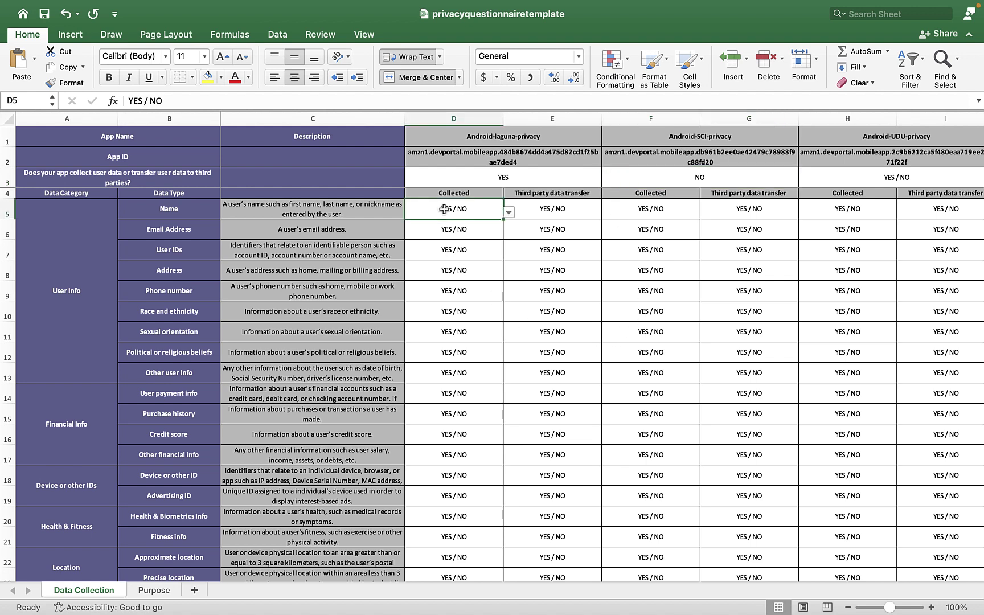
pyautogui.click(507, 212)
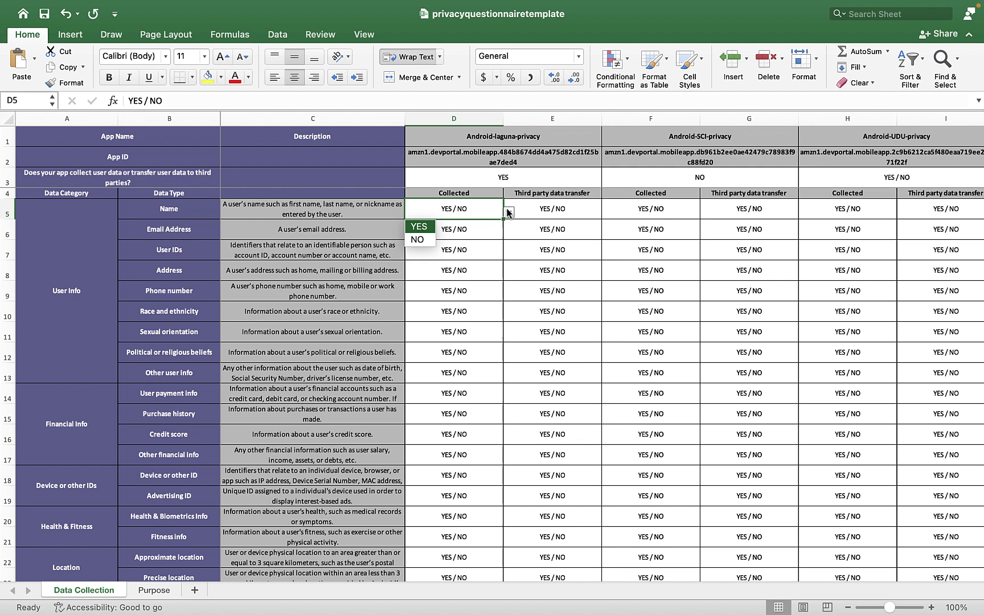
pyautogui.click(430, 227)
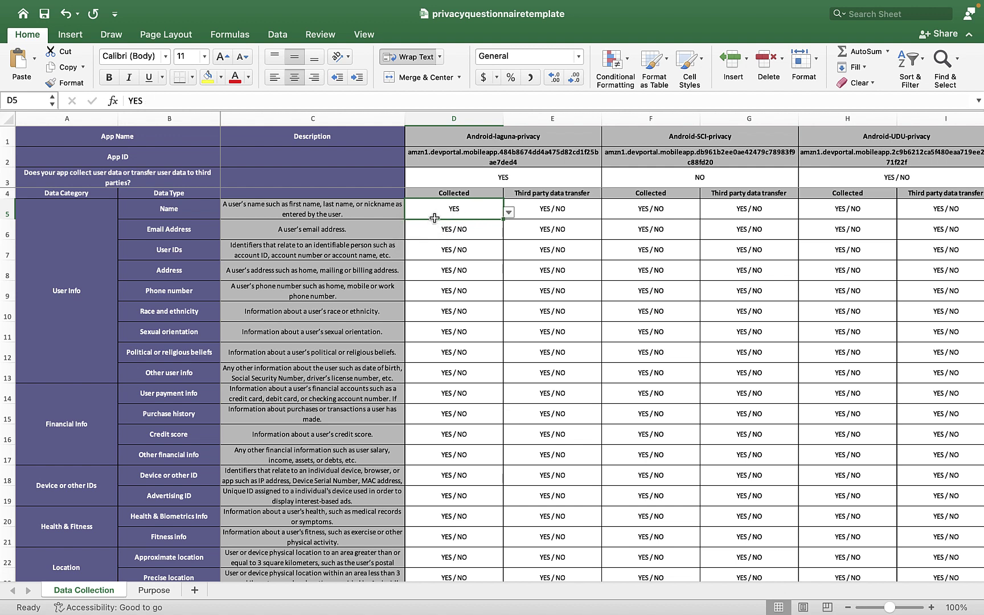
pyautogui.click(589, 214)
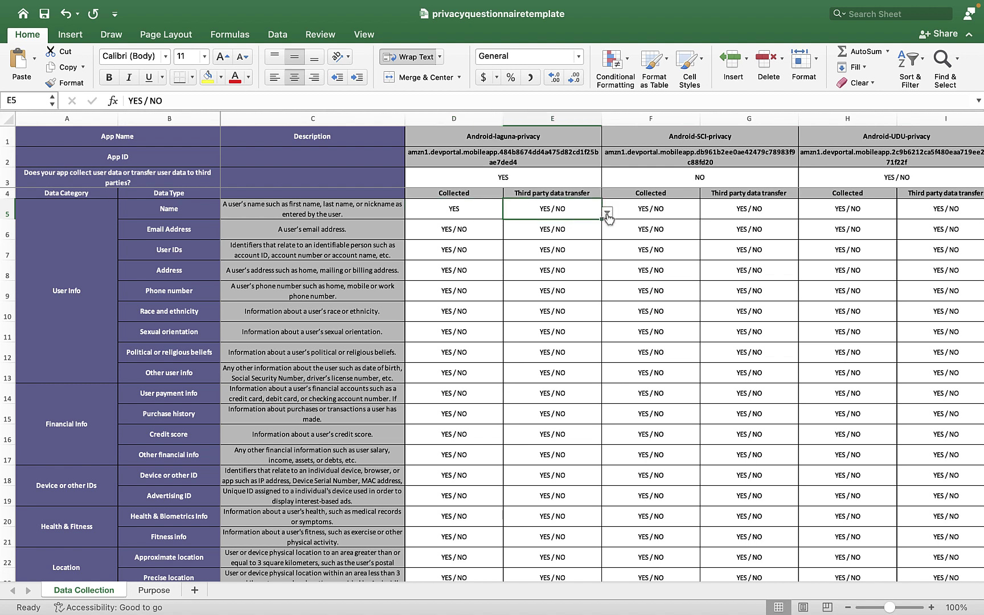
pyautogui.click(608, 213)
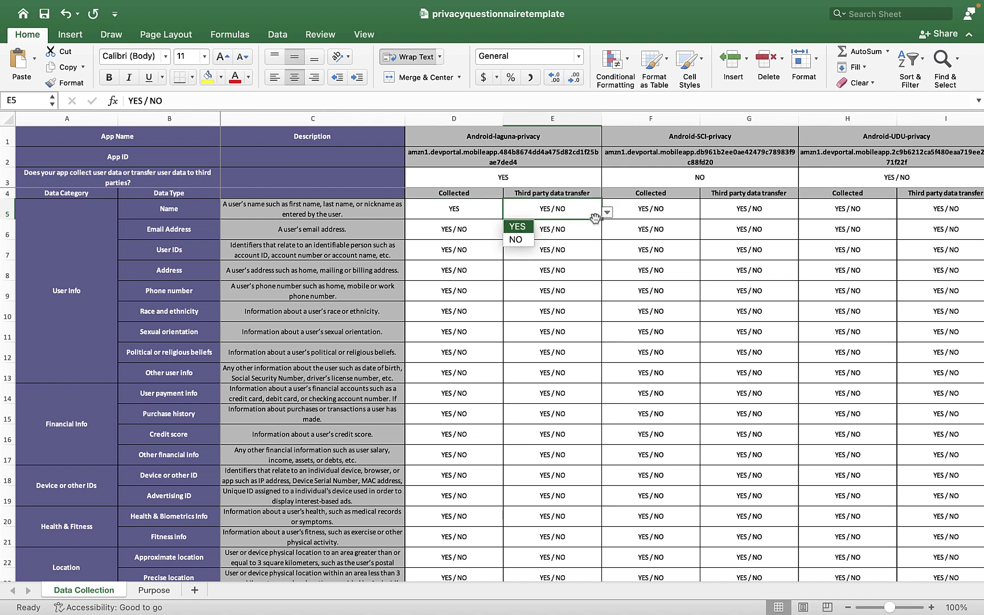
pyautogui.click(518, 241)
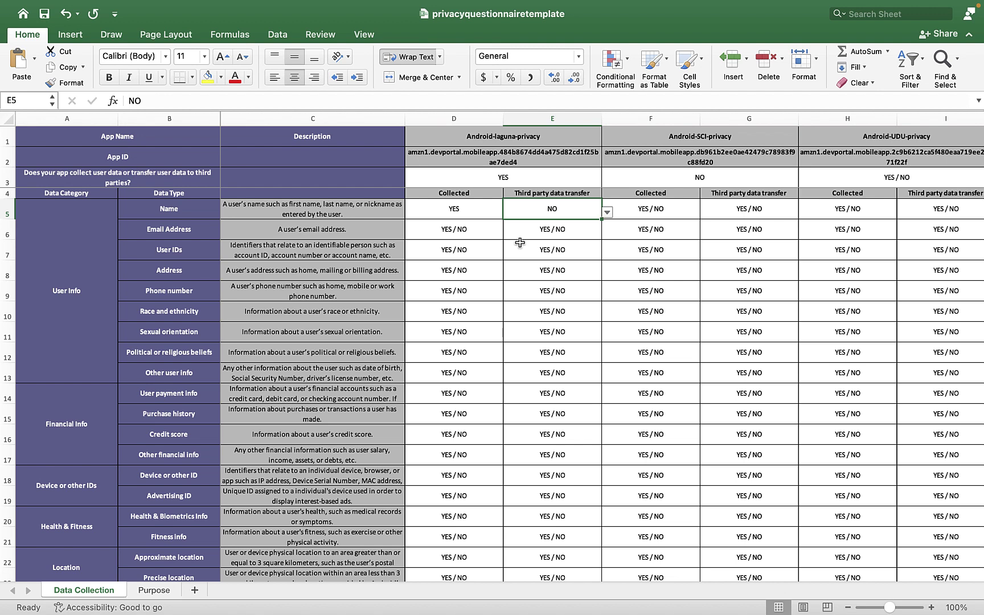
# Save the workbook, upload it to User Data Privacy, and open an app's privacy entry for editing
pyautogui.click(44, 14)
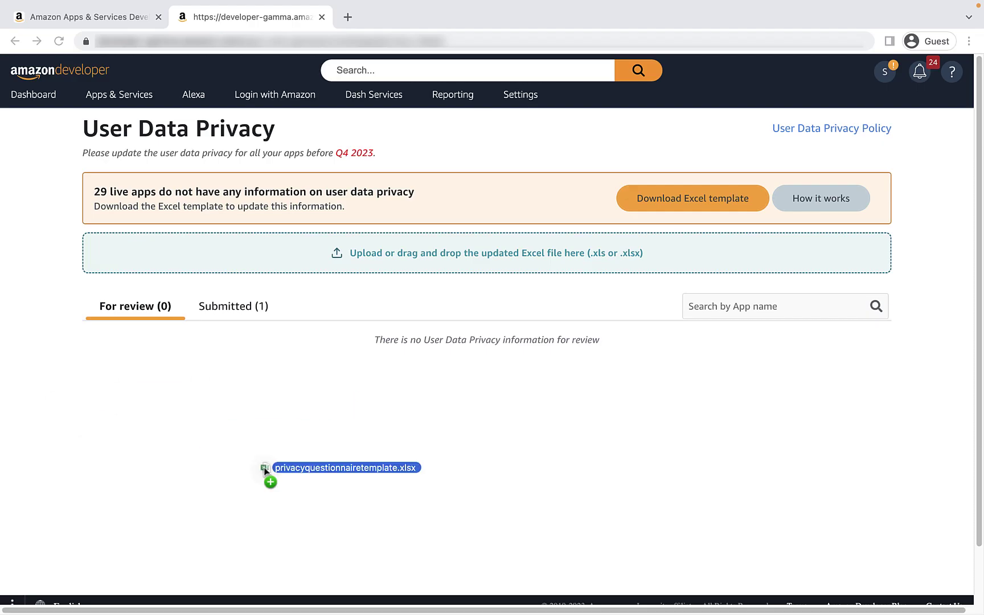
pyautogui.moveTo(198, 397)
pyautogui.mouseDown()
pyautogui.moveTo(476, 322)
pyautogui.moveTo(463, 251)
pyautogui.mouseUp()
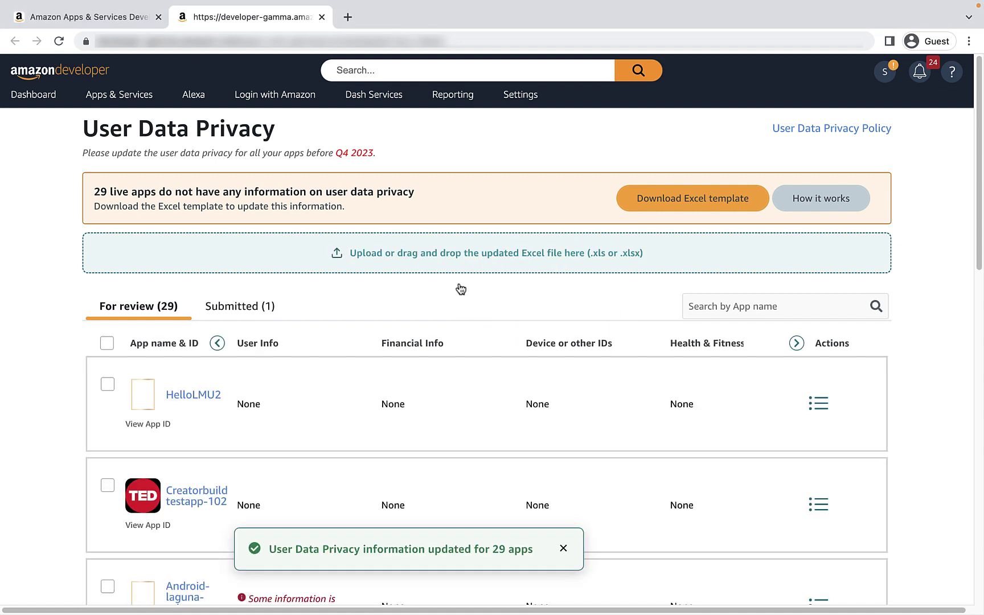
pyautogui.click(818, 405)
pyautogui.click(772, 466)
# In that app's privacy entry, mark User Info > Name as collected
pyautogui.click(830, 215)
pyautogui.click(831, 270)
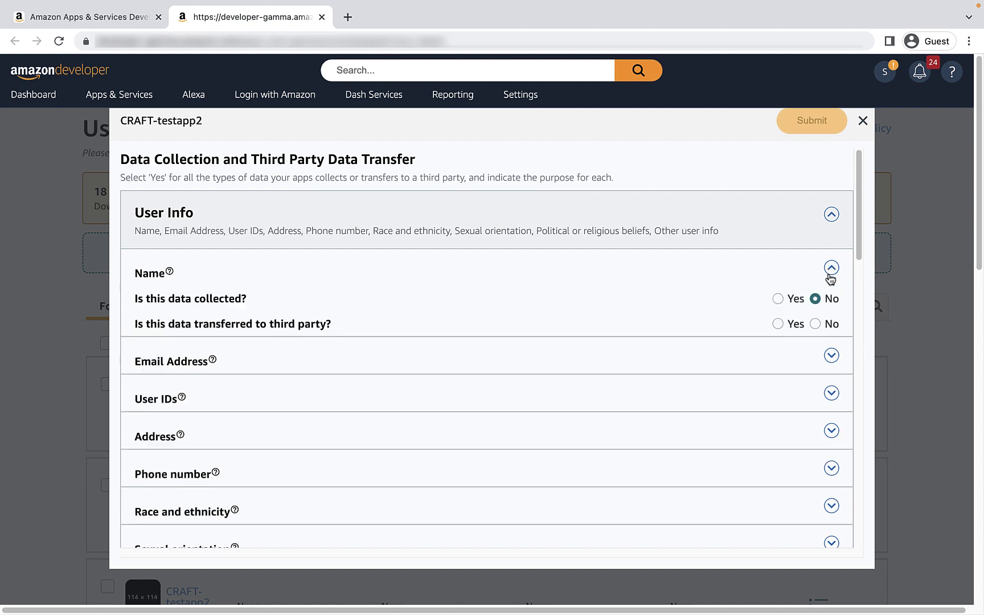
pyautogui.click(779, 298)
pyautogui.click(141, 339)
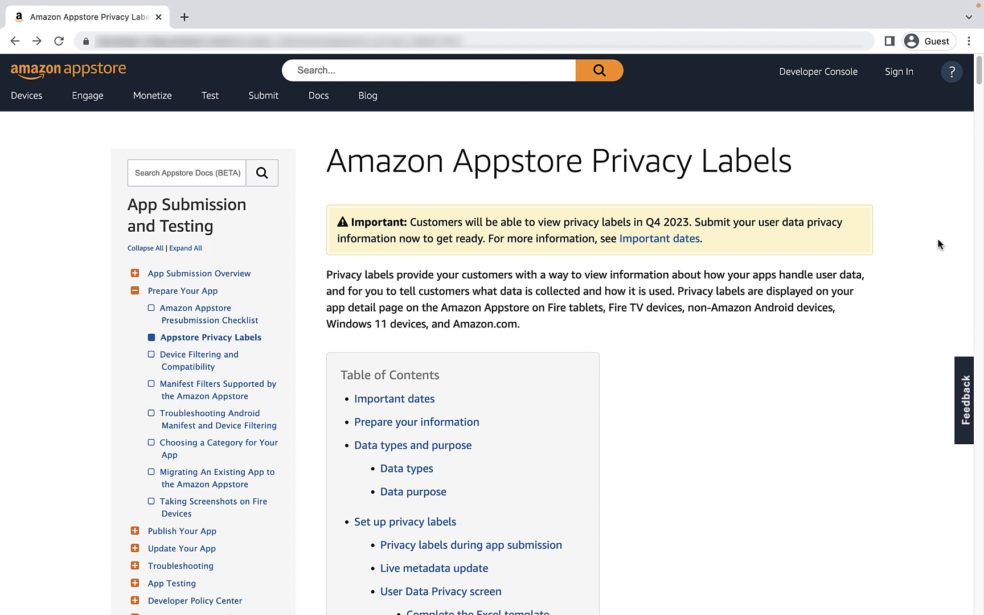
# Open the developer support Contact Us form from the help (?) menu
pyautogui.click(932, 193)
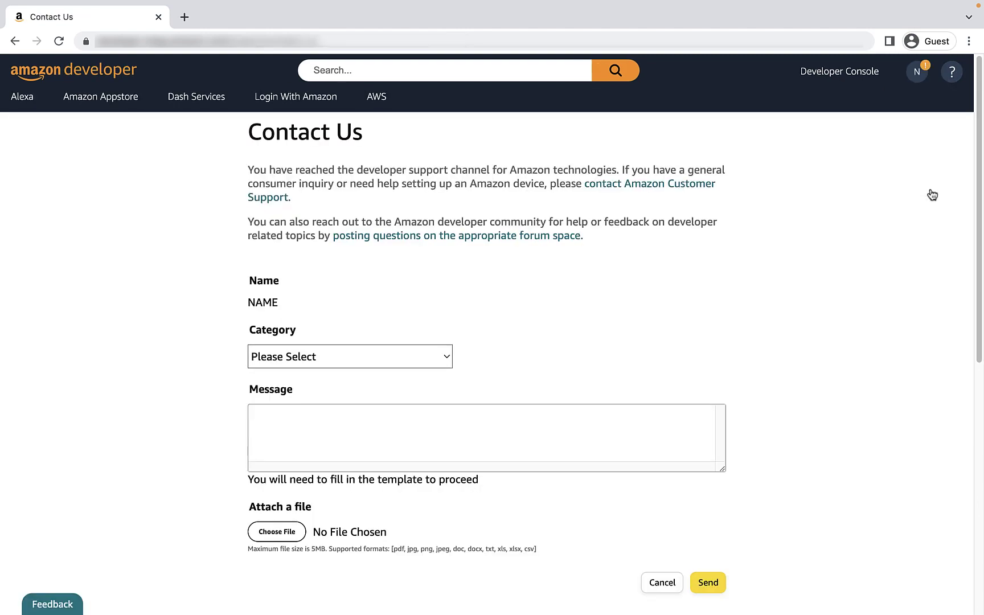